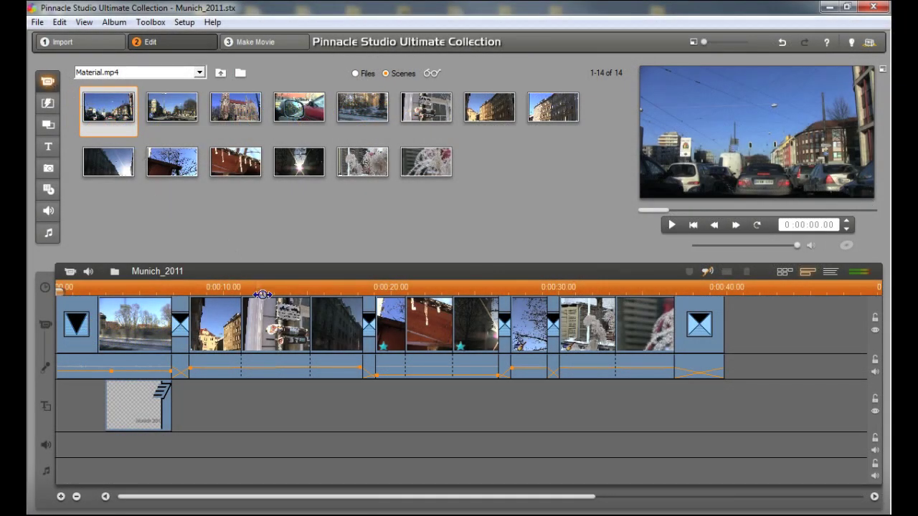
Step: Play the Munich_2011 project from the beginning, then stop playback
left_click(60, 307)
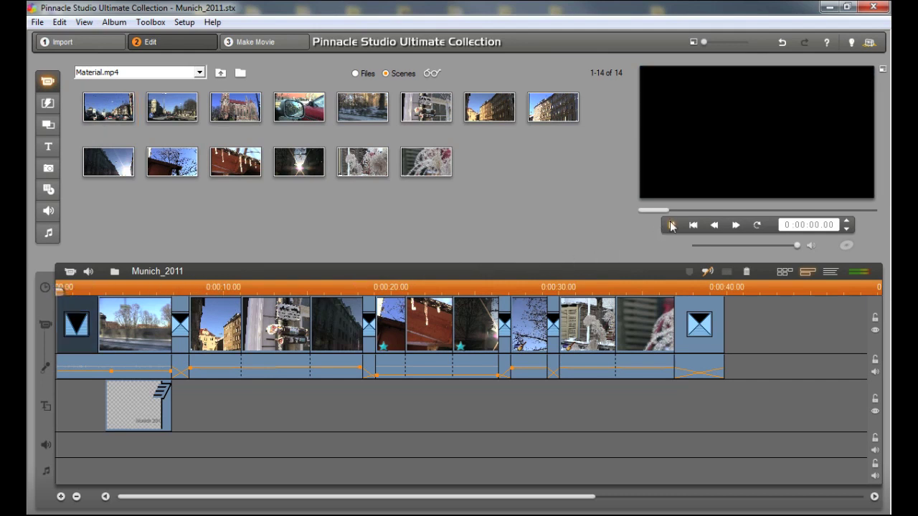
left_click(671, 225)
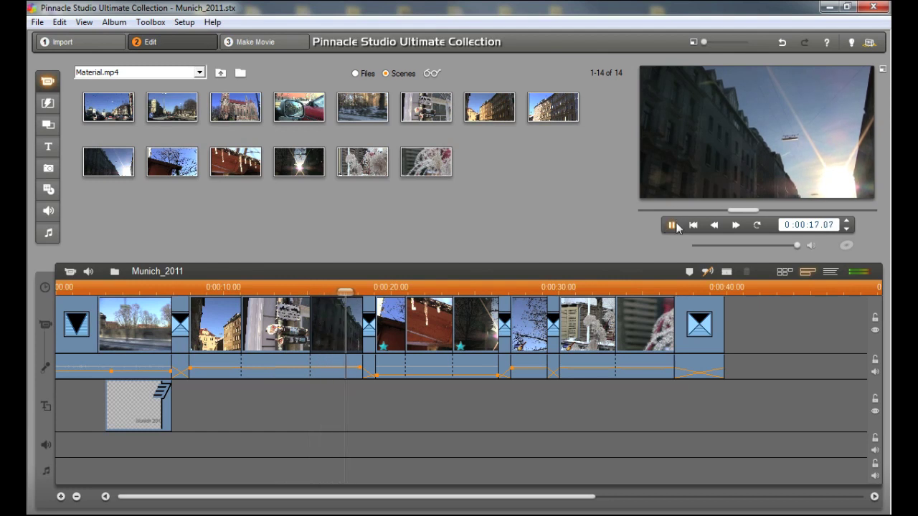
left_click(675, 225)
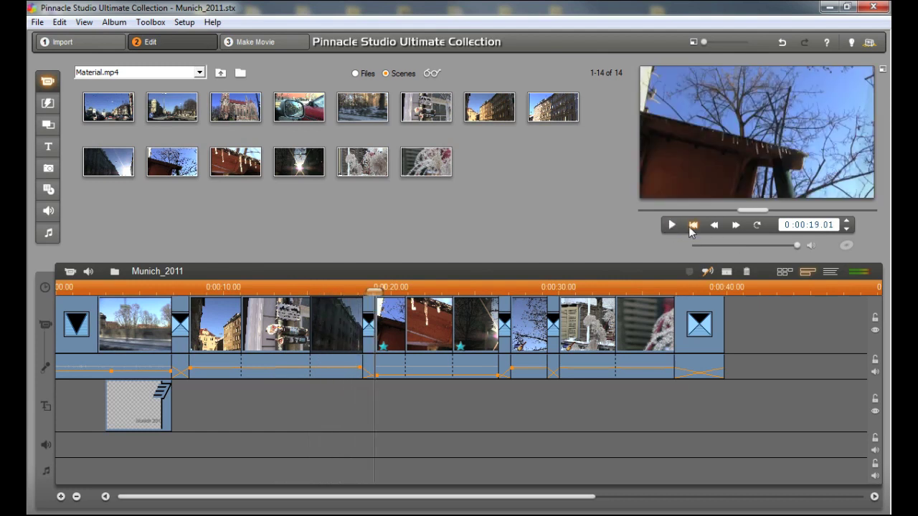
Step: Rewind to the start and launch Sonicfire Pro 5 from the background music options
left_click(693, 225)
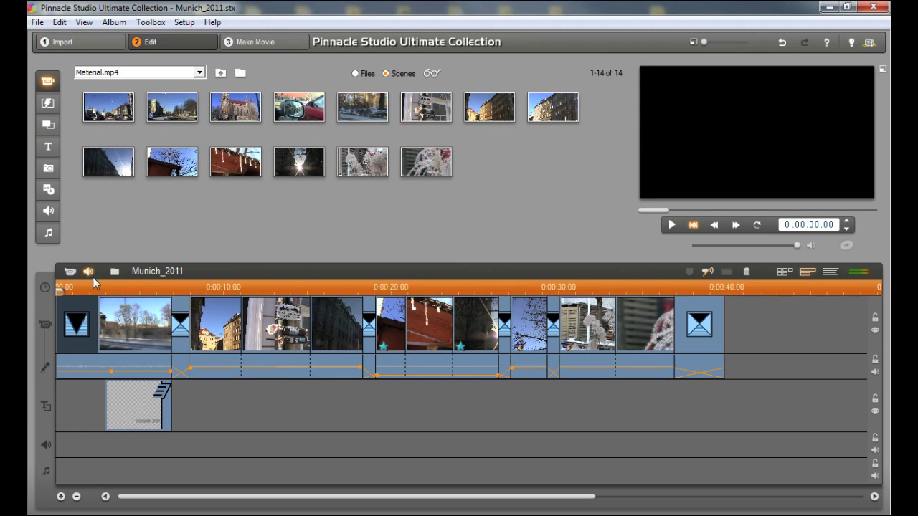
left_click(90, 276)
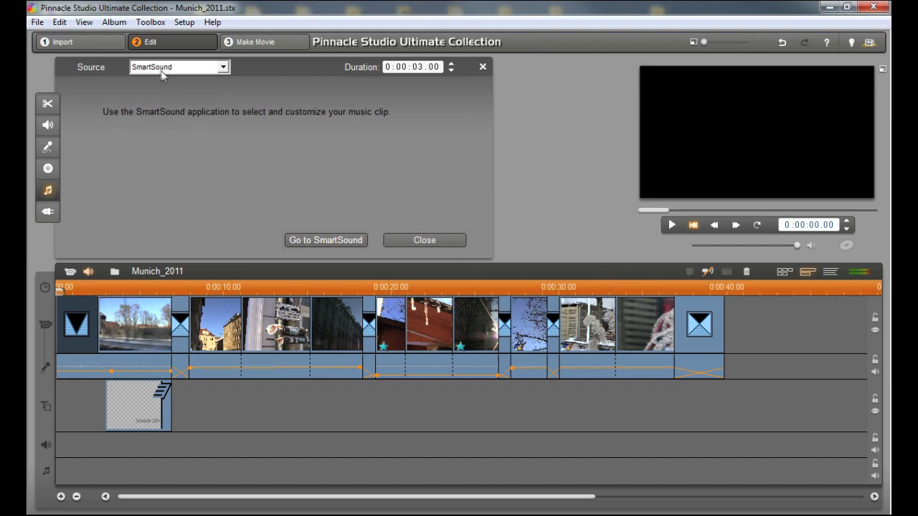
left_click(323, 241)
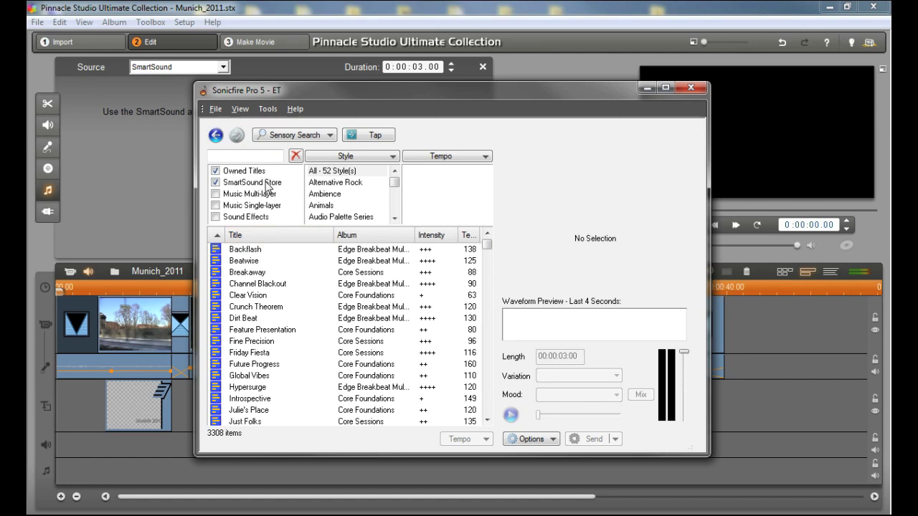
left_click(337, 157)
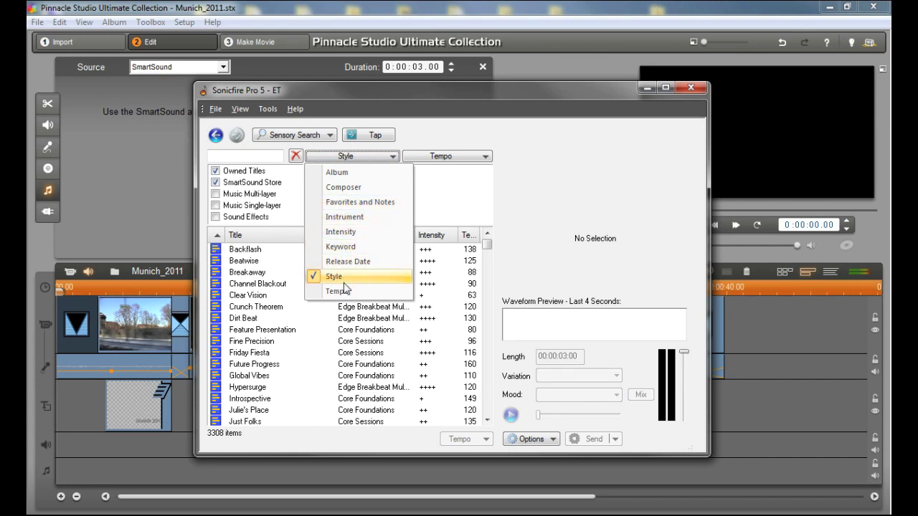
left_click(360, 158)
left_click(434, 157)
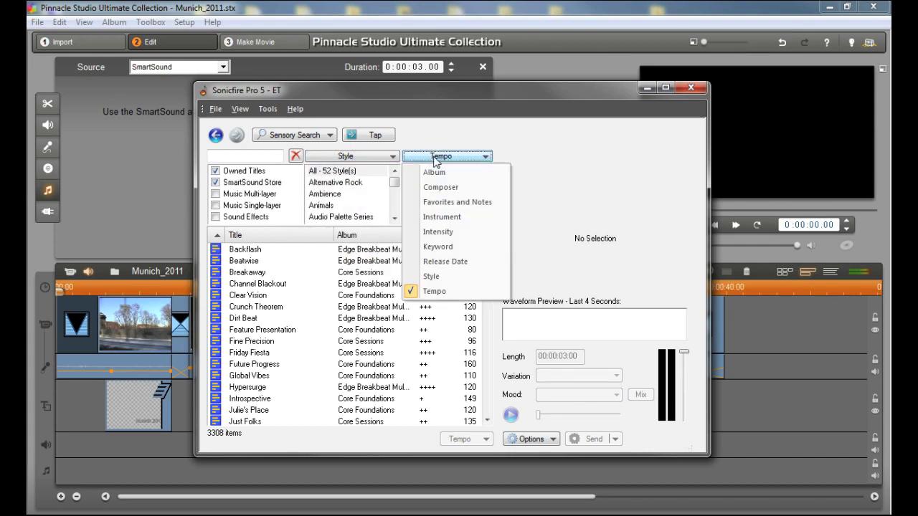
left_click(435, 158)
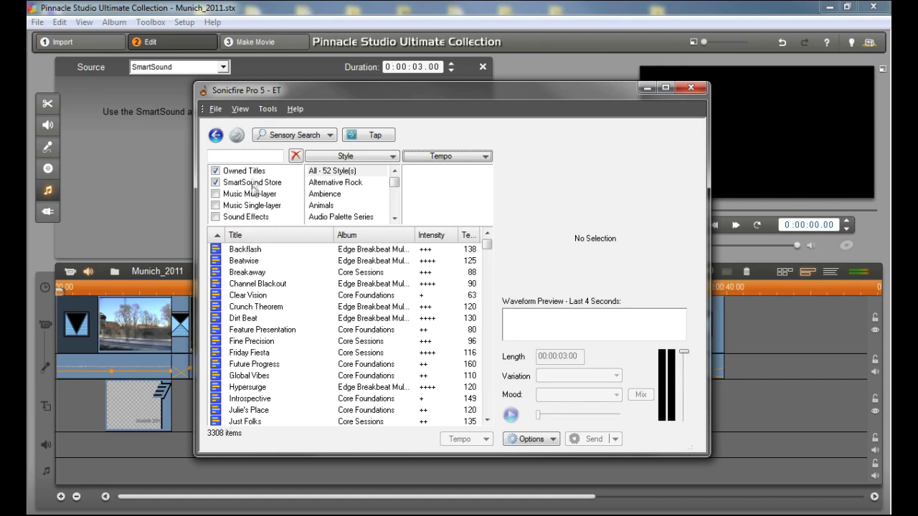
Step: Search the music library for 'Movie', narrowing it to 238 titles
left_click(253, 156)
type("Movie")
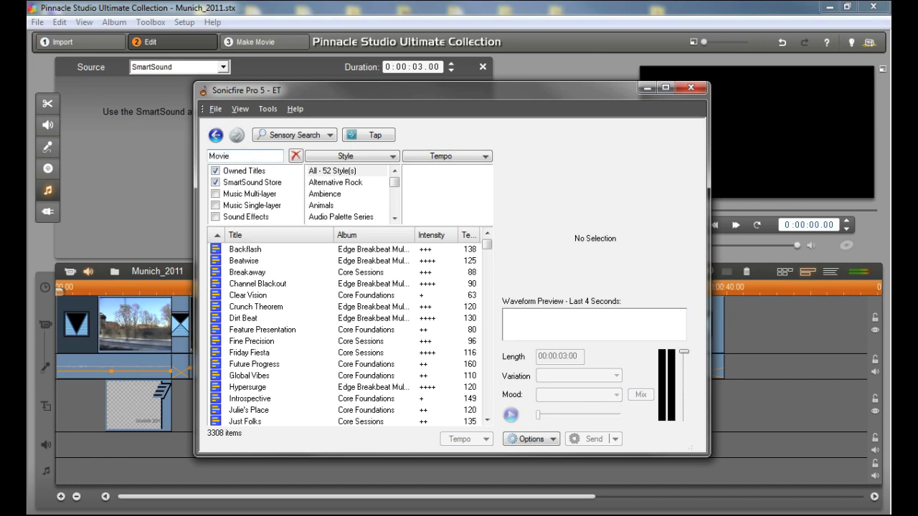
key("Return")
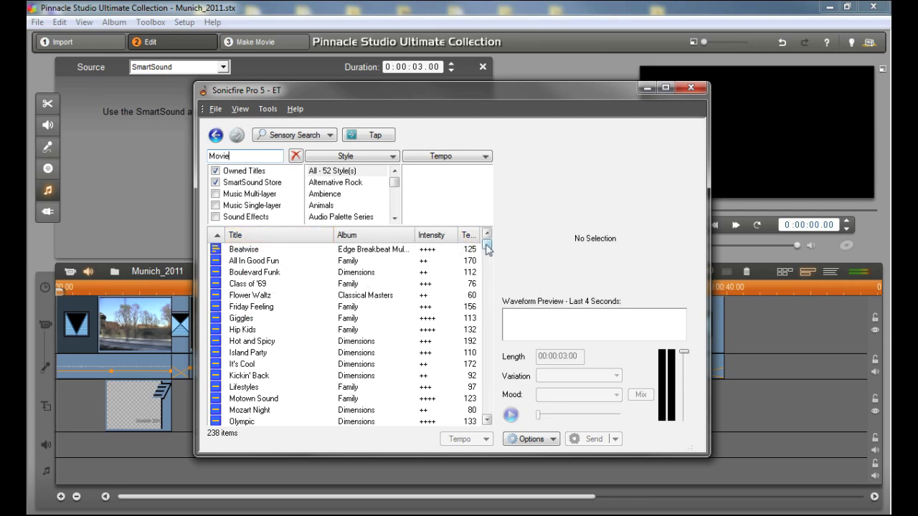
left_click_drag(487, 244, 488, 355)
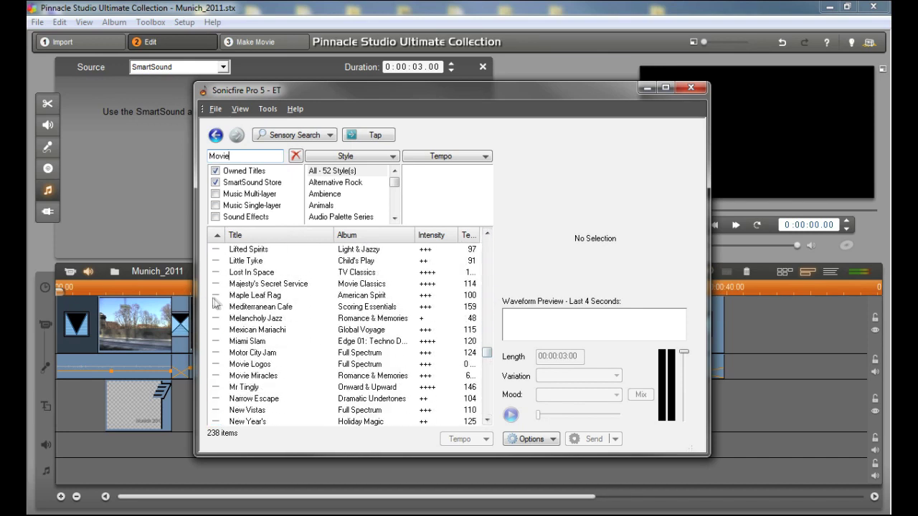
Step: Select Movie Miracles to show its details and preview it
left_click(257, 376)
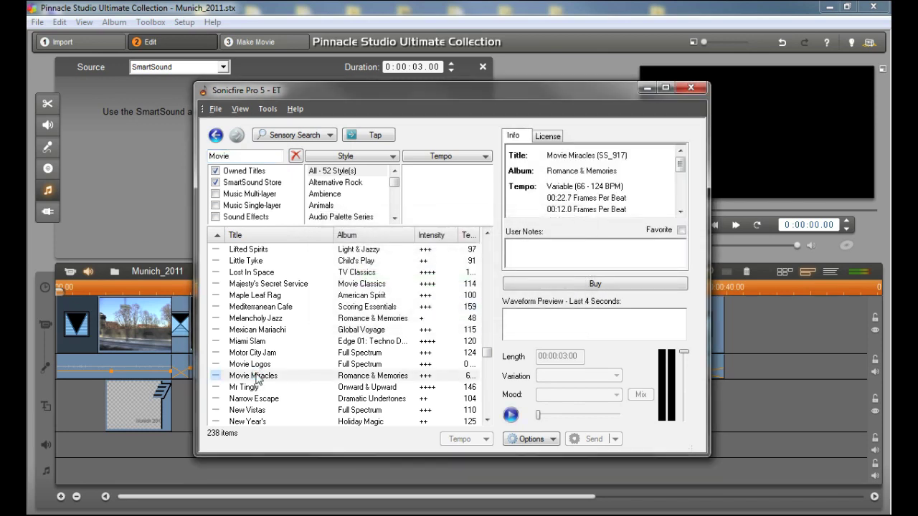
left_click(511, 416)
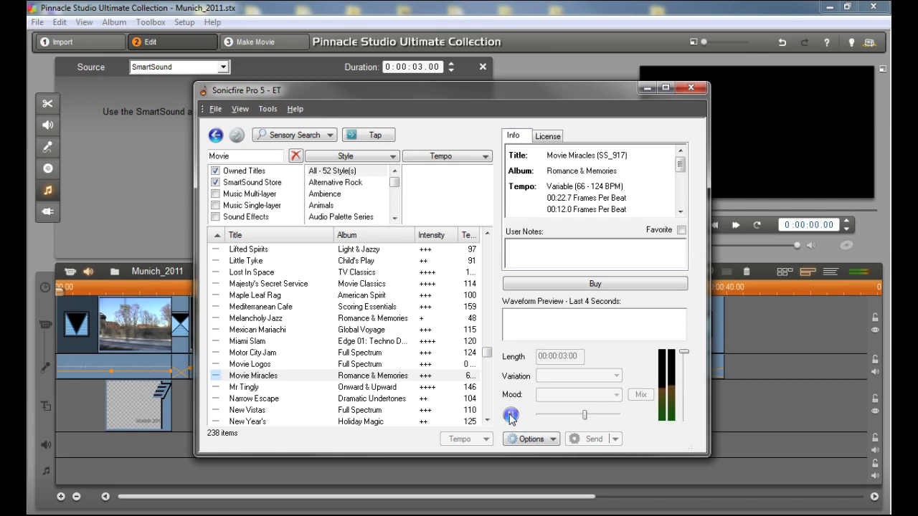
left_click(510, 417)
mouse_move(680, 165)
left_mouse_down()
mouse_move(682, 206)
mouse_move(680, 162)
left_mouse_up()
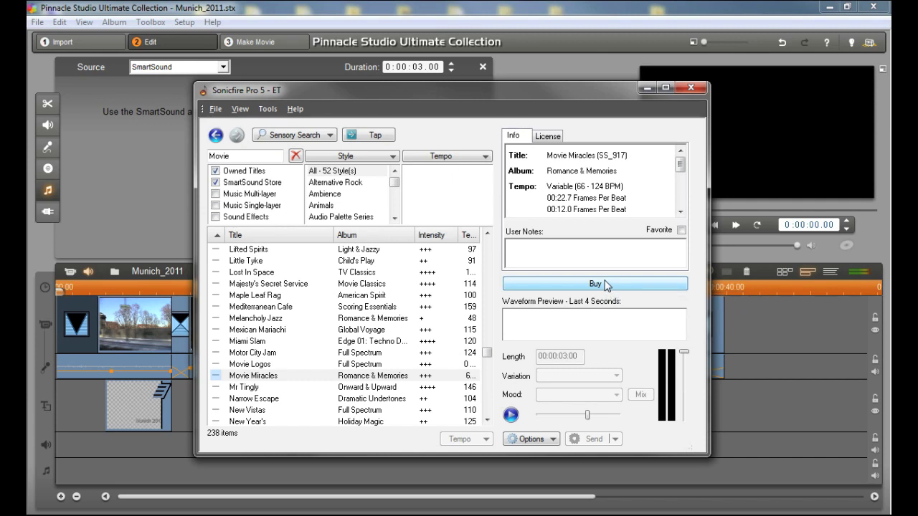
Step: Search the library for 'Julie' and select Julie's Place
left_click(295, 155)
type("Julie")
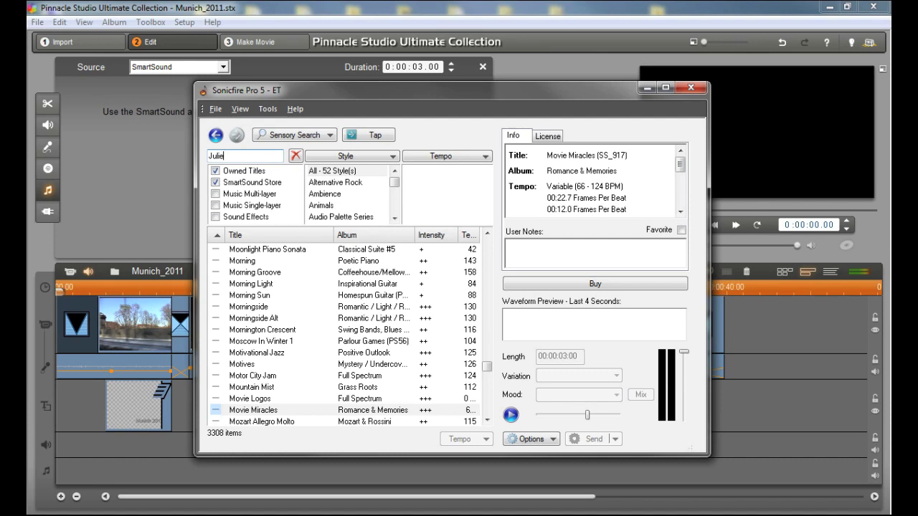
key("Return")
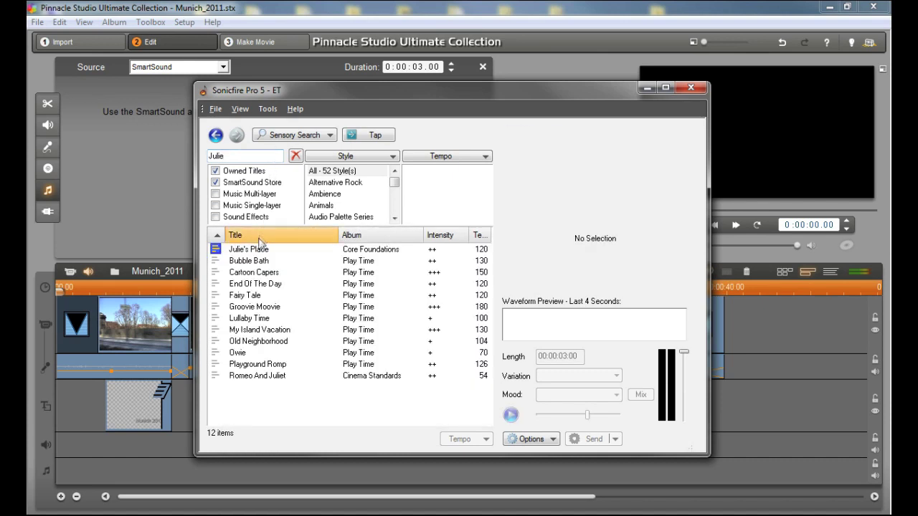
left_click(260, 250)
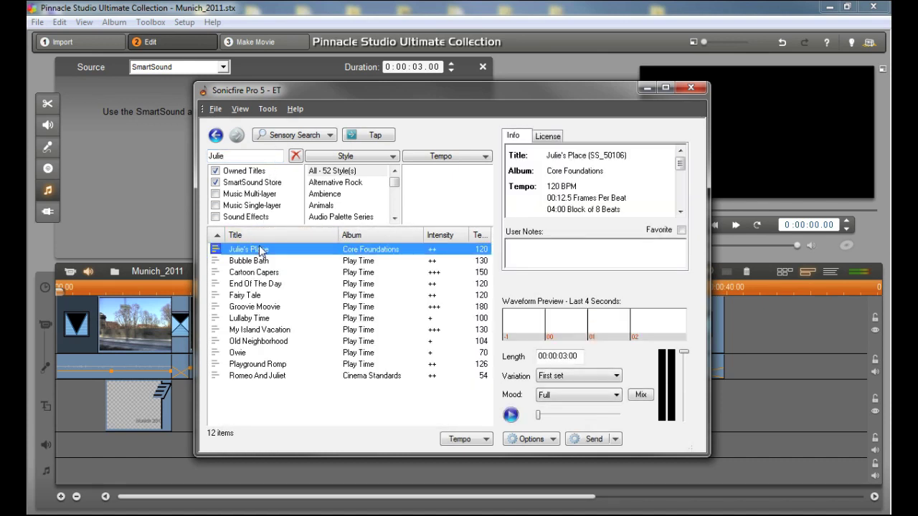
Step: Set Julie's Place length to 45 seconds and preview it
double_click(563, 357)
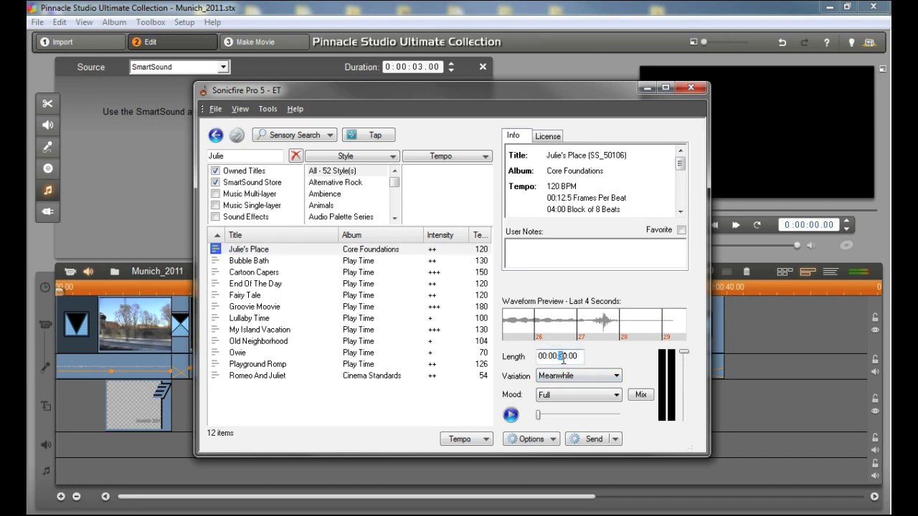
type("45")
left_click(511, 415)
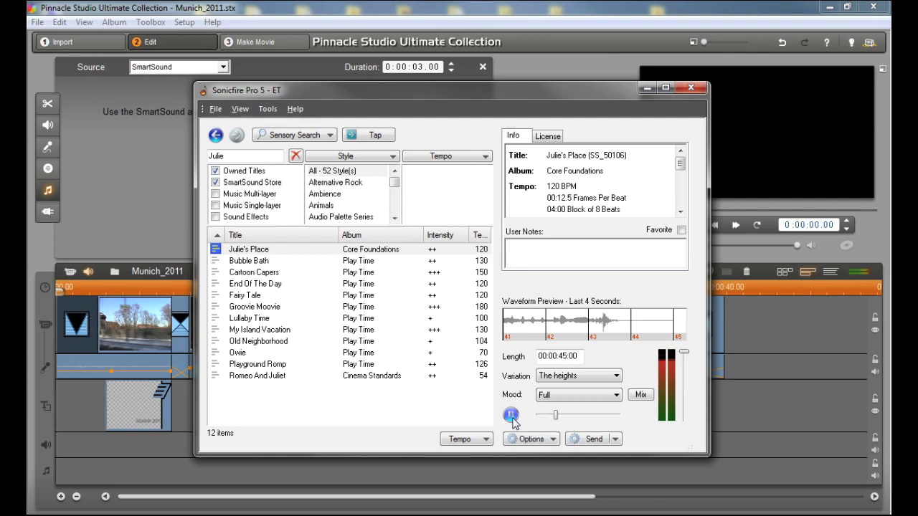
left_click(510, 416)
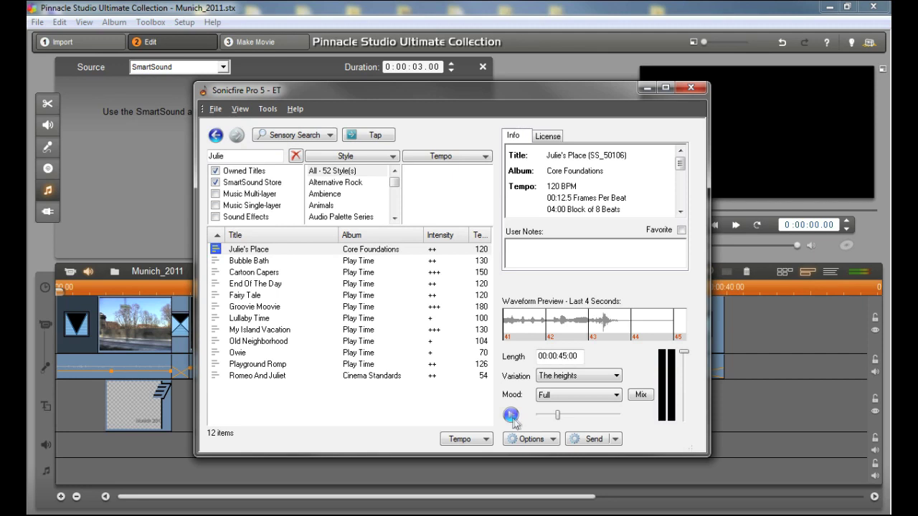
Step: Send Julie's Place to the Pinnacle music track and close the SmartSound panel
left_click(592, 439)
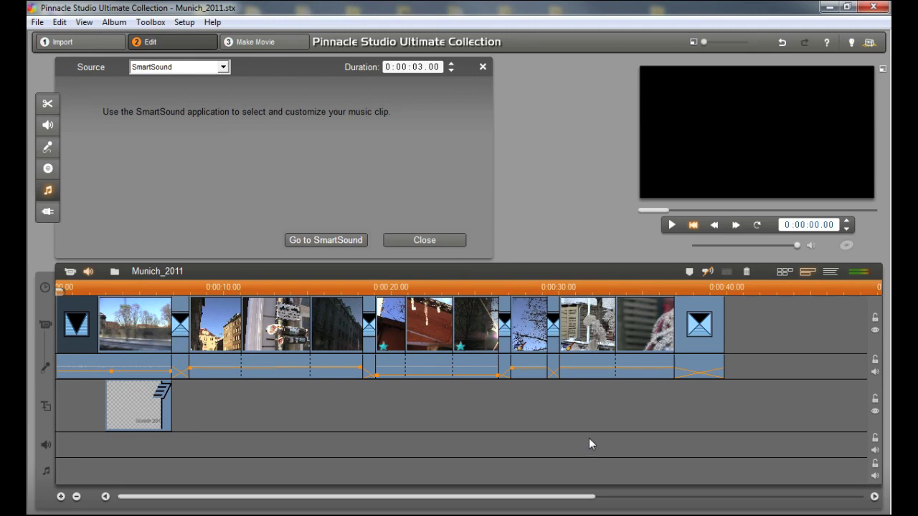
left_click(439, 243)
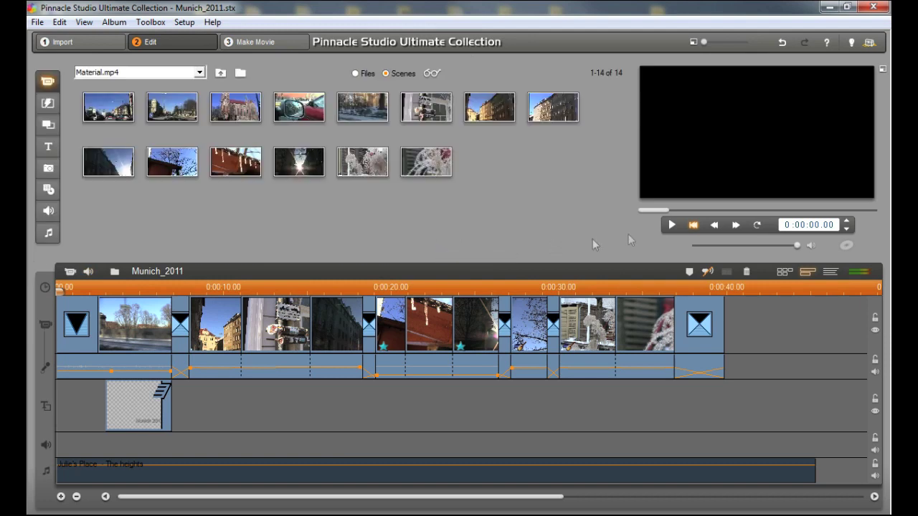
left_click(670, 226)
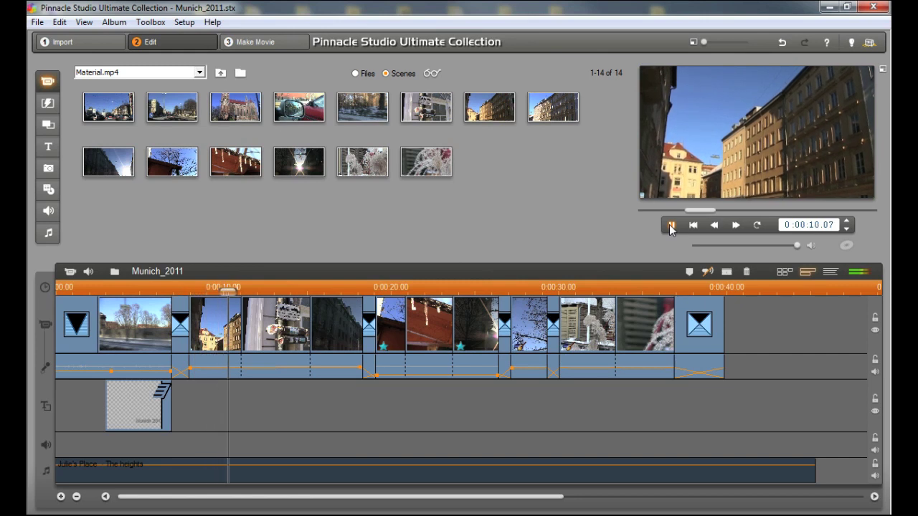
left_click(671, 227)
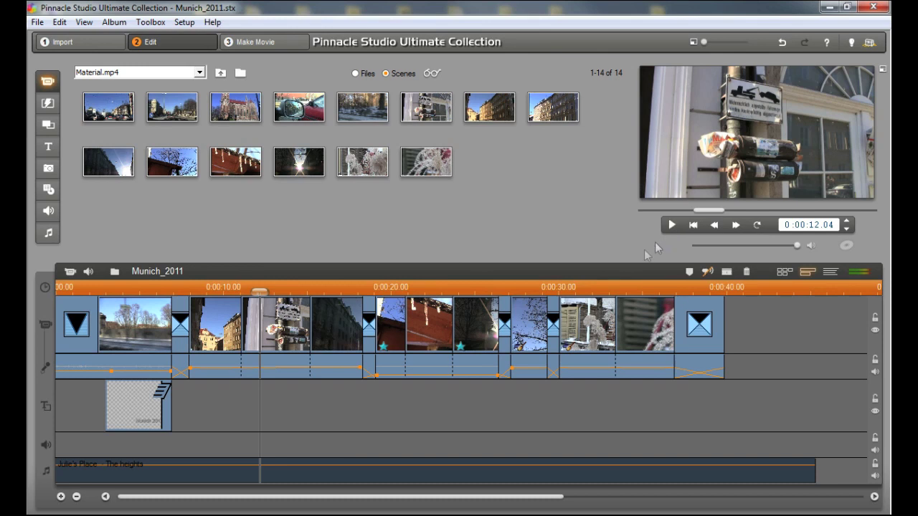
Step: Reopen the music clip in Sonicfire, try Meanwhile, then choose the Hey floyd variation
double_click(475, 474)
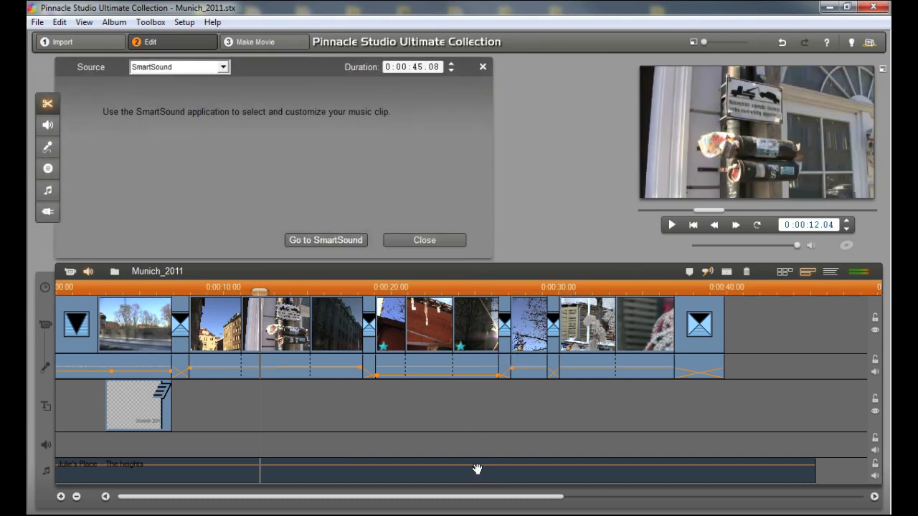
left_click(317, 241)
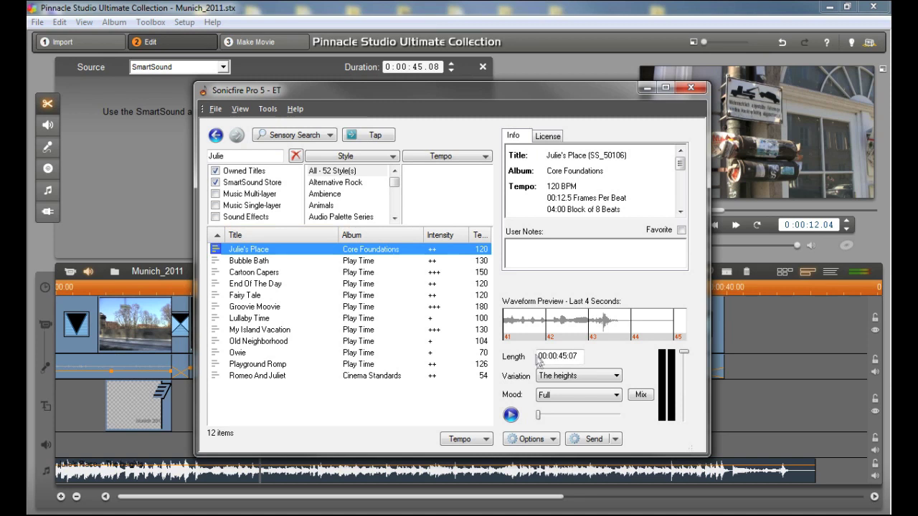
left_click(510, 416)
left_click(566, 376)
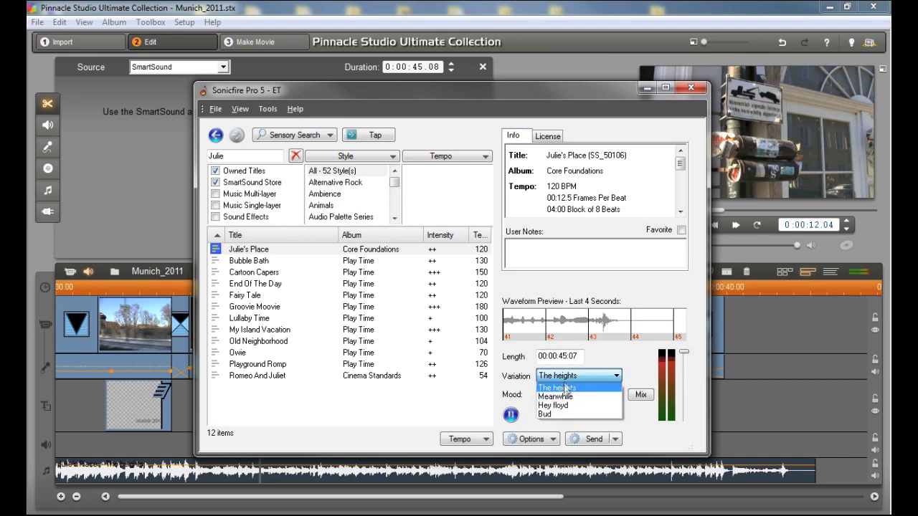
left_click(567, 397)
left_click(570, 376)
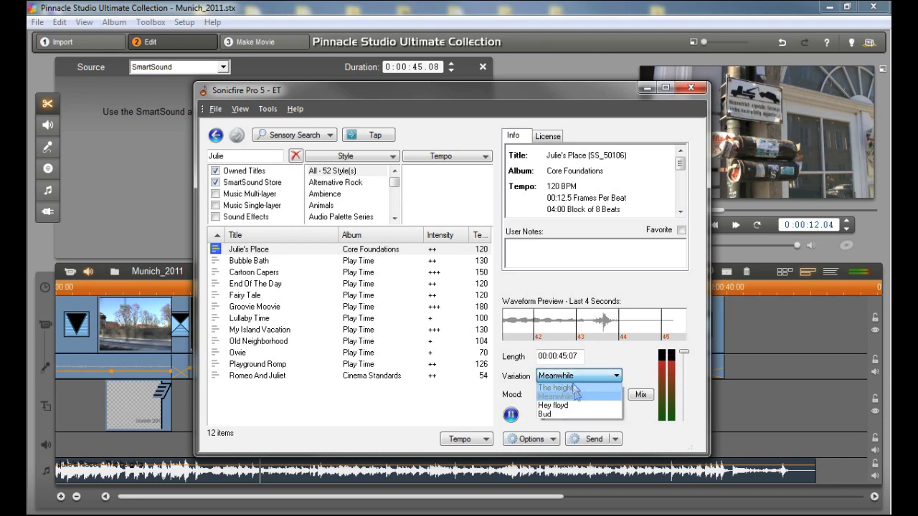
left_click(577, 406)
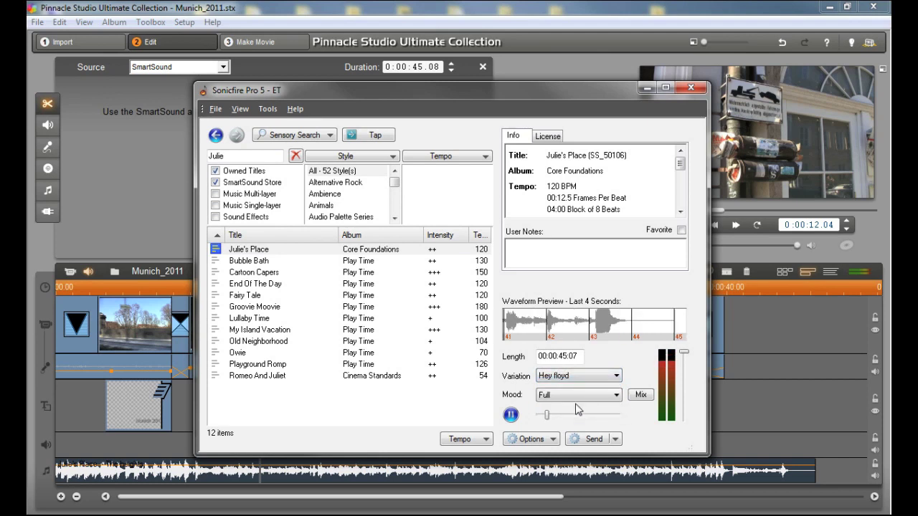
Step: Try the Background, Drums & Bass, Duo and Drums & Piano moods, settling on Full
left_click(577, 395)
left_click(578, 420)
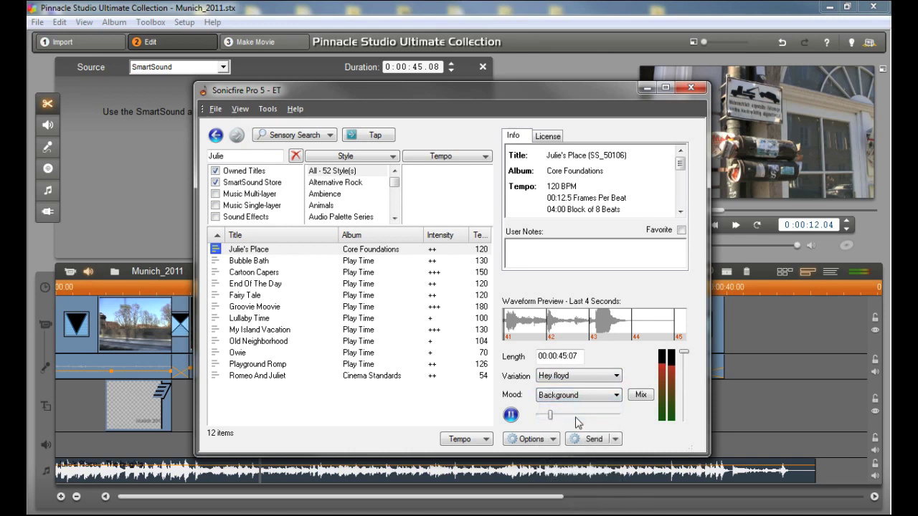
left_click(584, 397)
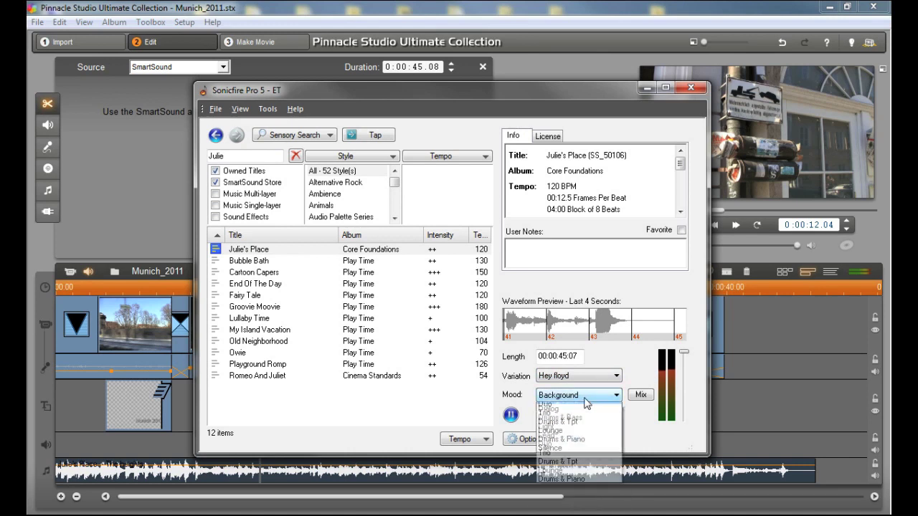
left_click(587, 434)
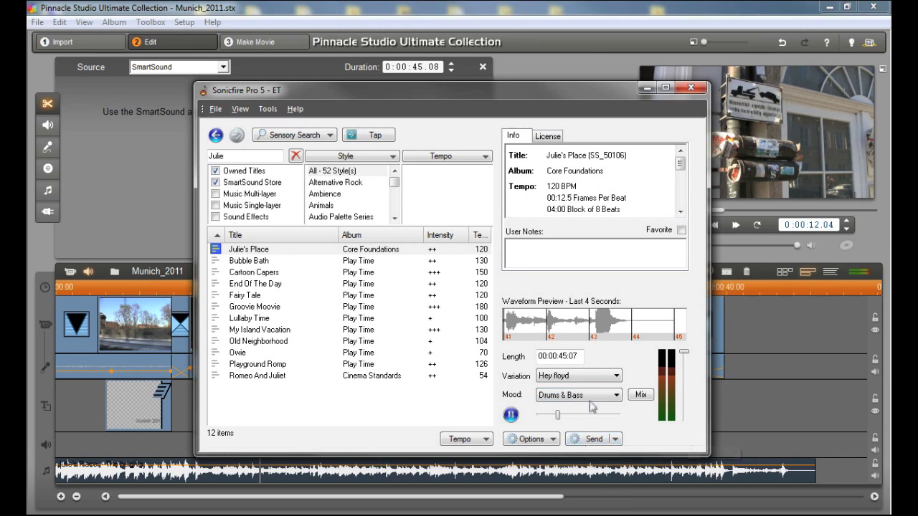
left_click(593, 400)
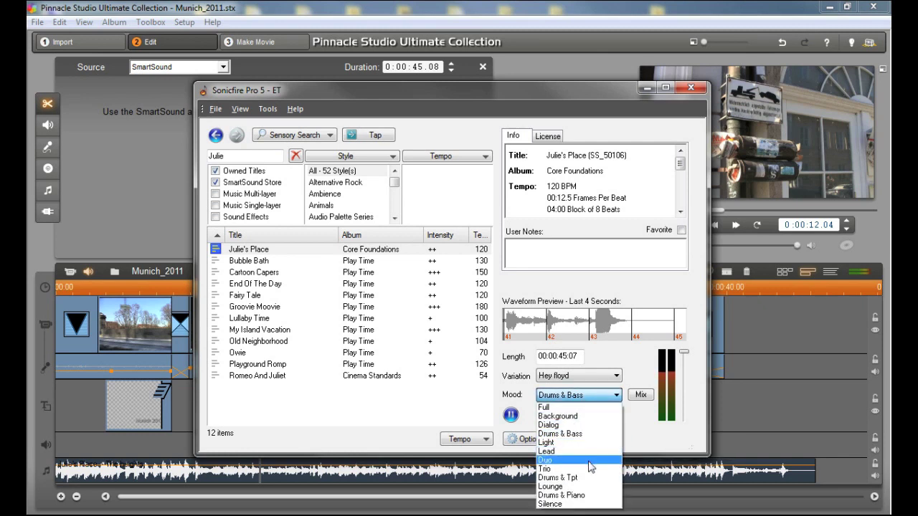
left_click(589, 463)
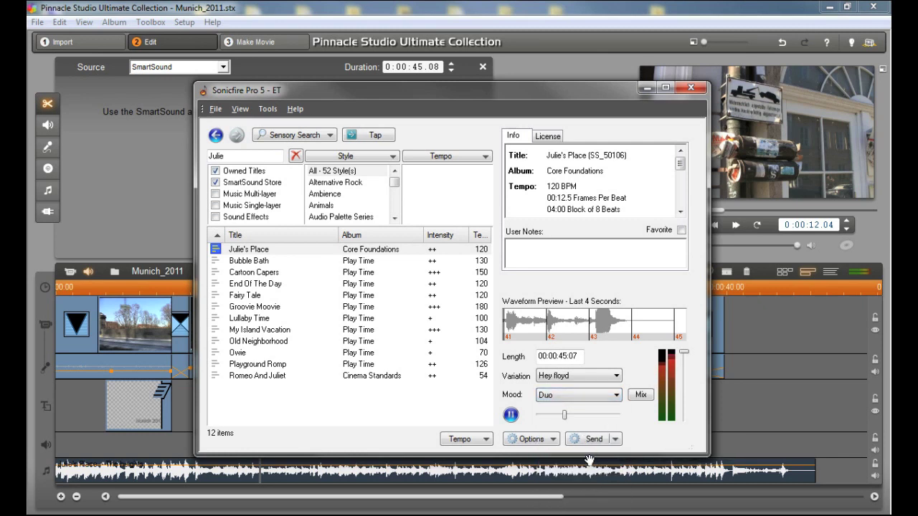
left_click(594, 396)
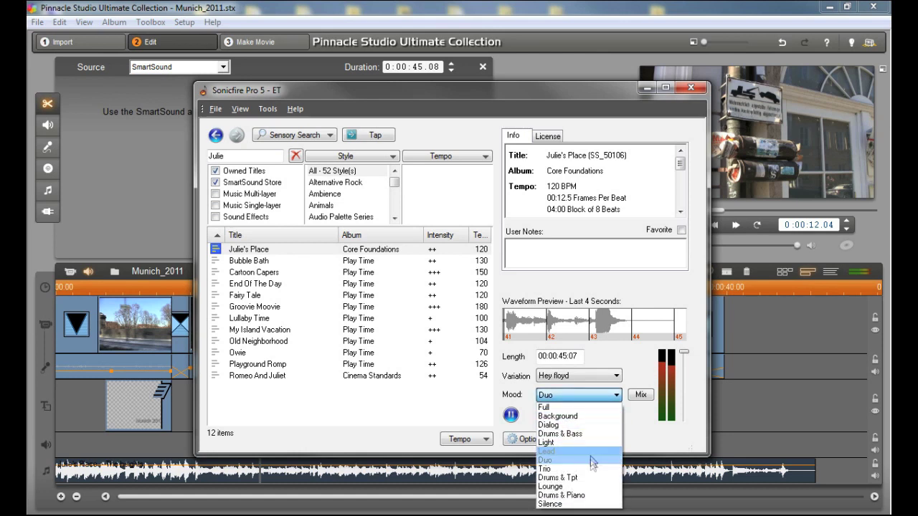
left_click(592, 494)
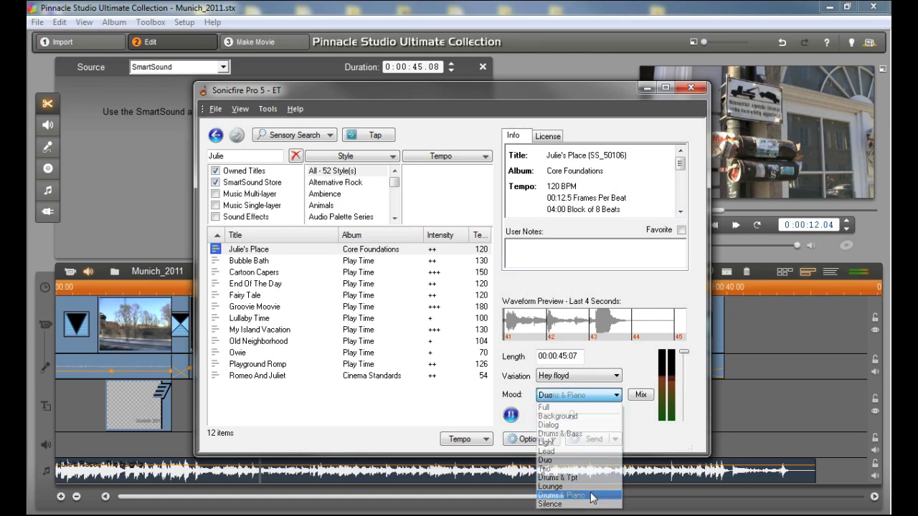
left_click(588, 402)
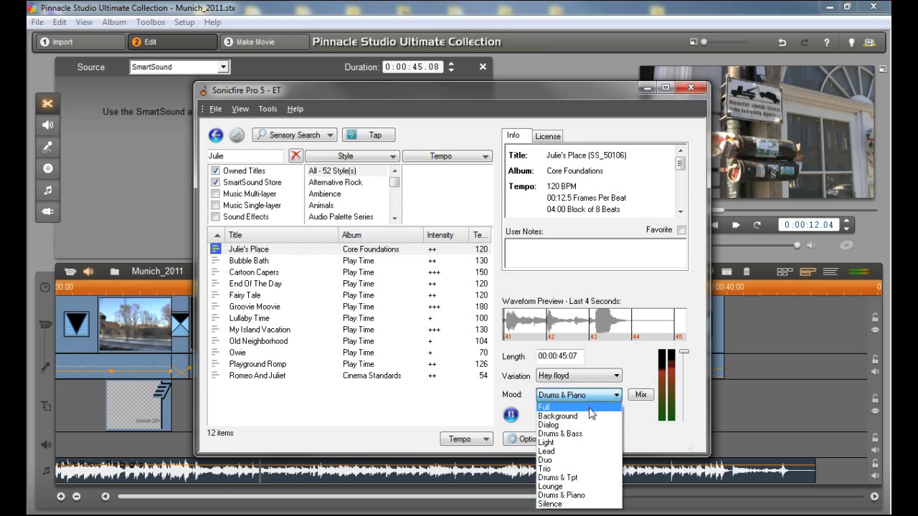
left_click(589, 408)
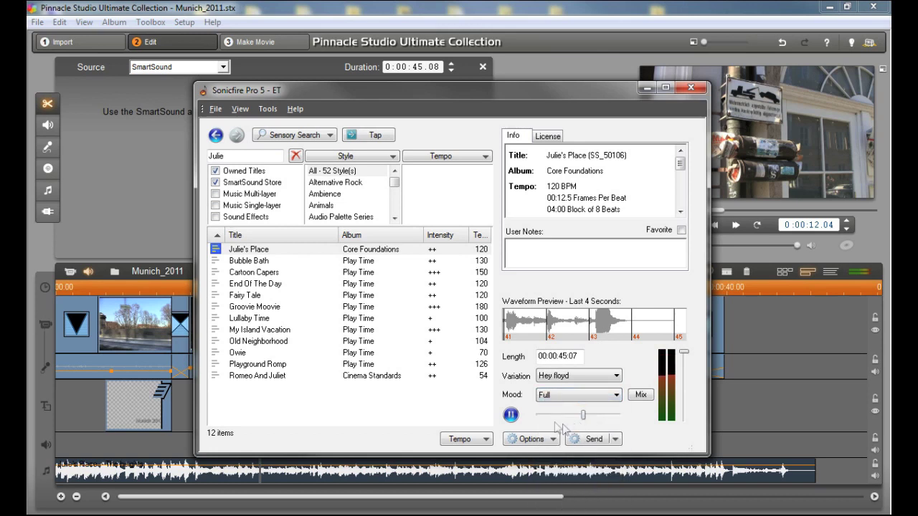
left_click(511, 415)
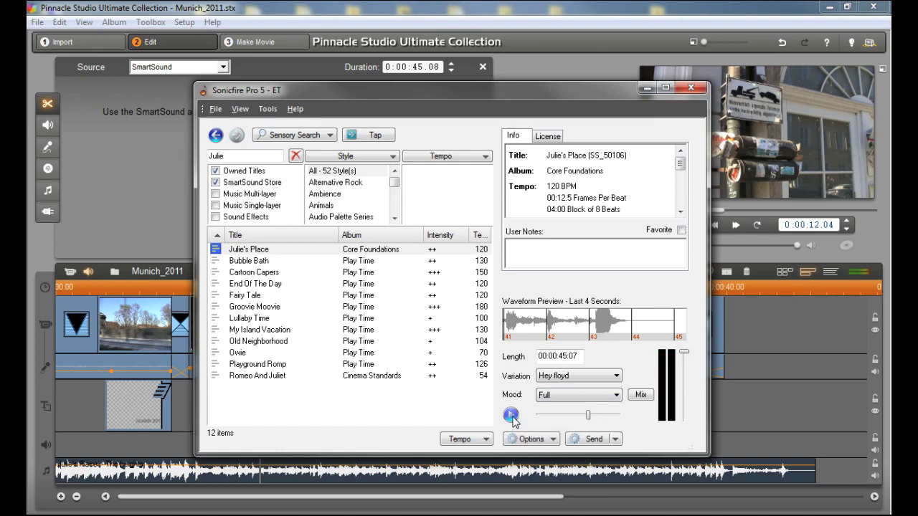
Step: Send the track to Pinnacle and trim the music clip to end with the video at 0:00:39.22
left_click(594, 440)
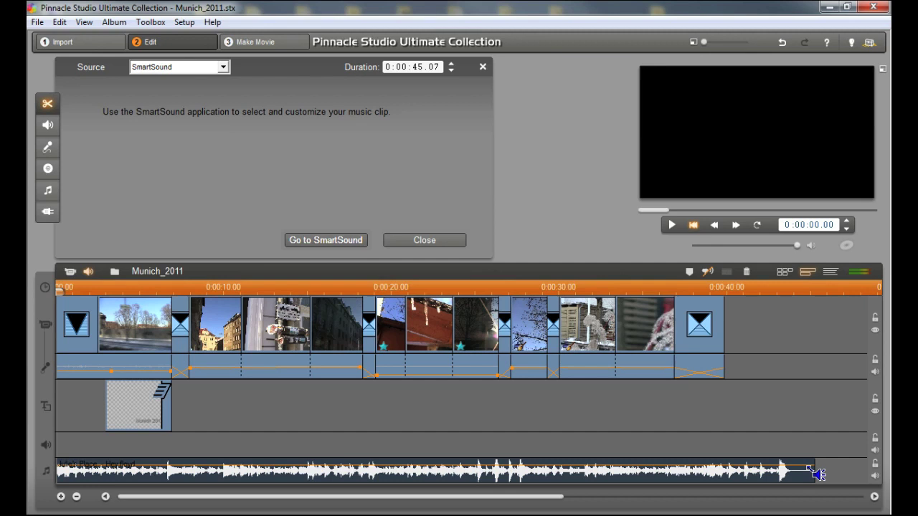
mouse_move(811, 469)
left_mouse_down()
mouse_move(715, 469)
mouse_move(725, 476)
left_mouse_up()
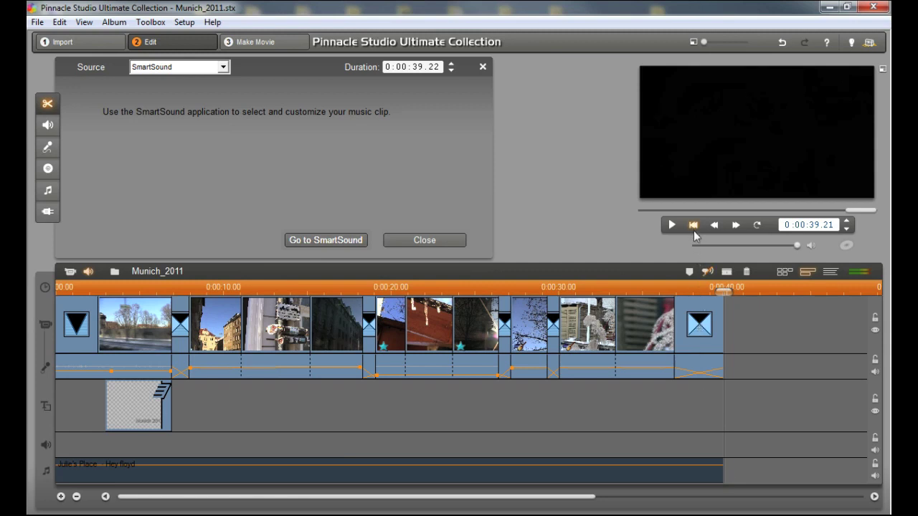
left_click(693, 225)
Step: Play the movie from the start with its trimmed Julie's Place music
left_click(671, 225)
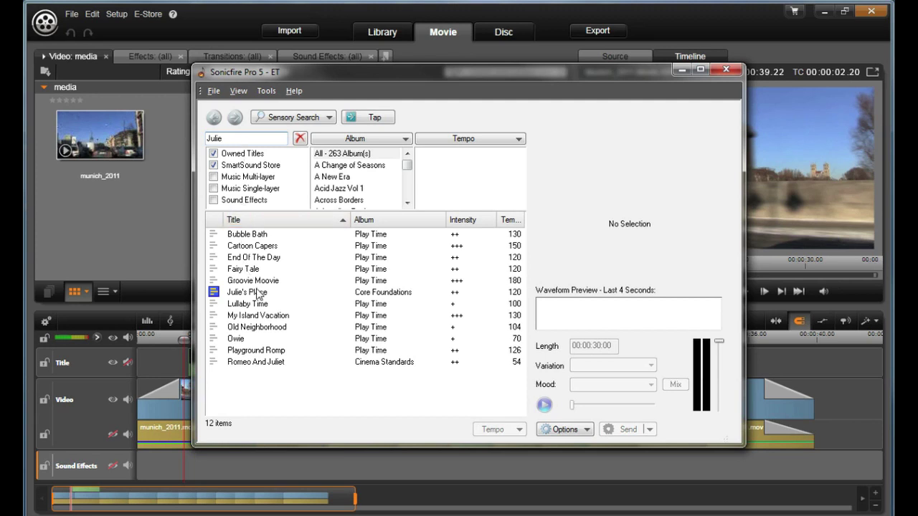
Step: Select Julie's Place (Meanwhile variation) and send it to the Avid Studio timeline
left_click(257, 293)
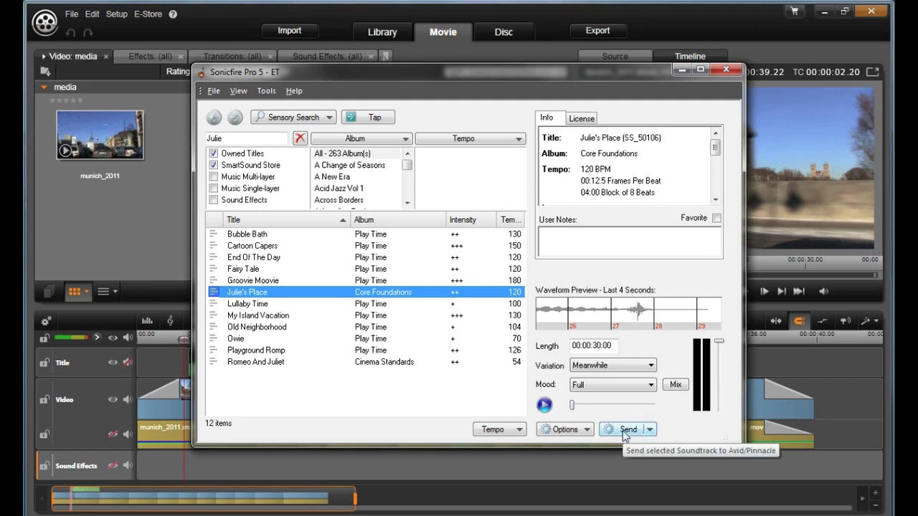
left_click(624, 431)
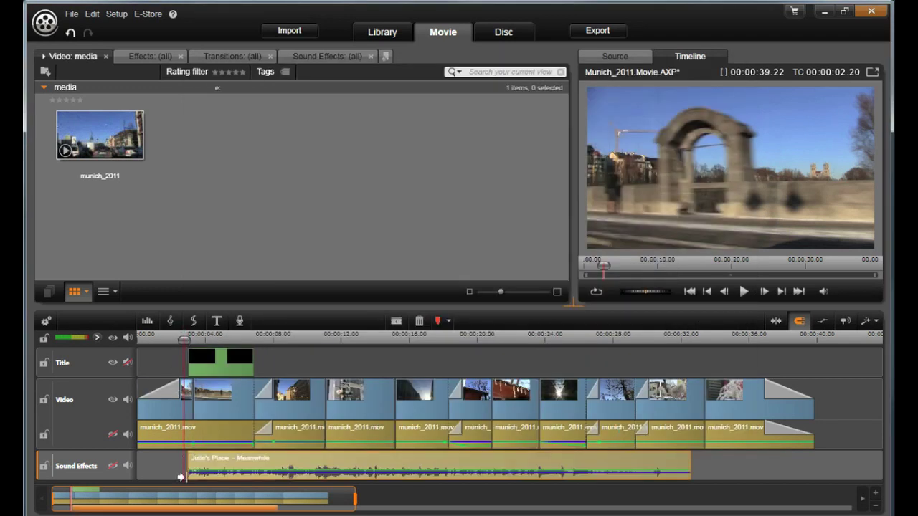
Step: Move the music clip to the timeline start and stretch it to the video's end
left_click_drag(297, 457, 247, 456)
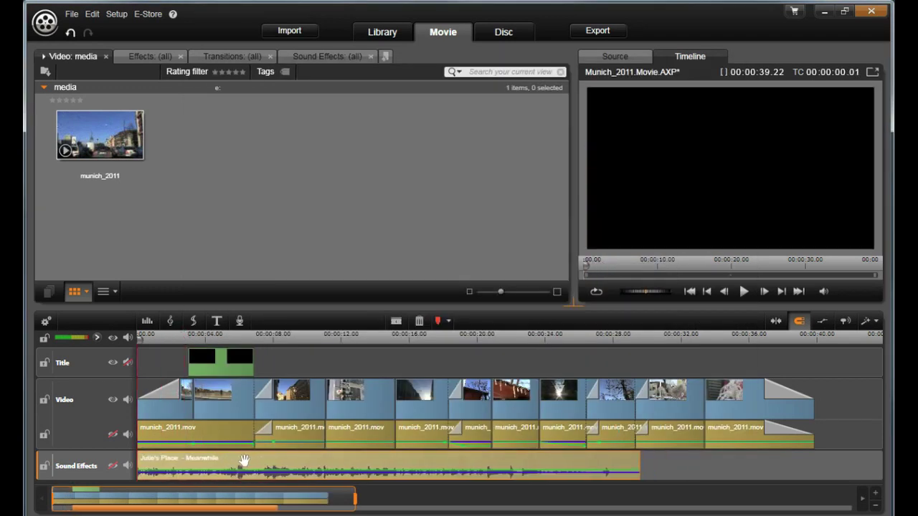
left_click_drag(631, 461, 803, 461)
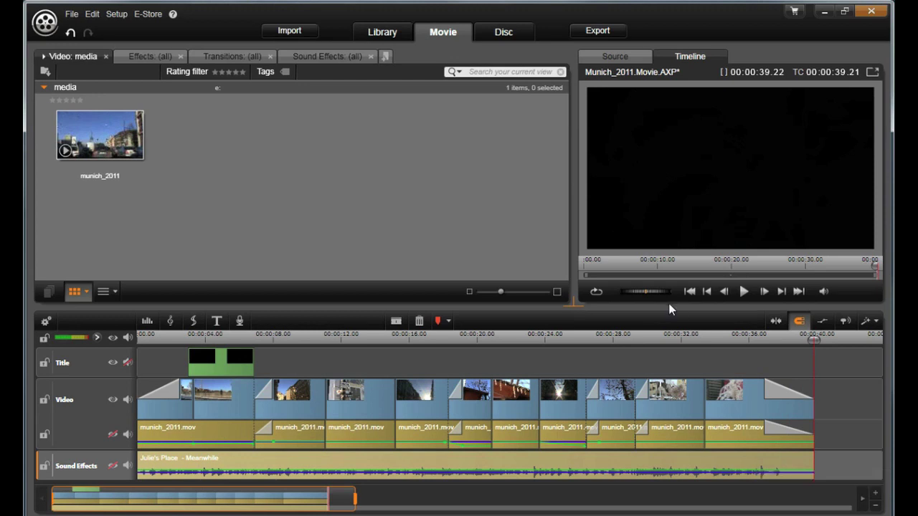
Step: Play the movie from the start with its music, pause, and select the Sound Effects clip
left_click(689, 293)
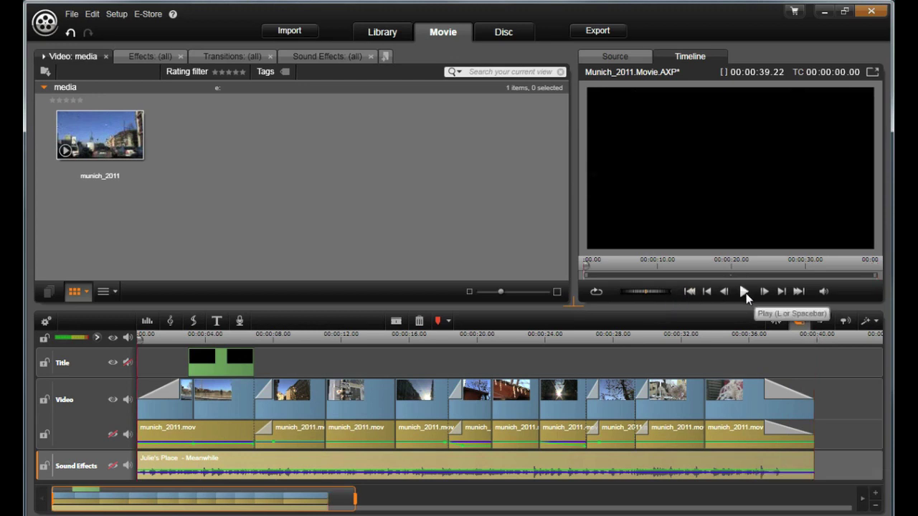
left_click(746, 293)
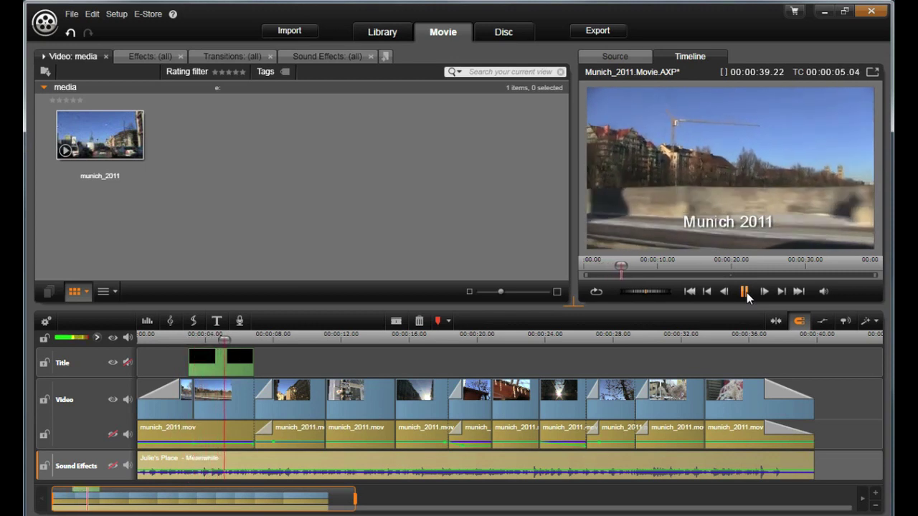
left_click(746, 292)
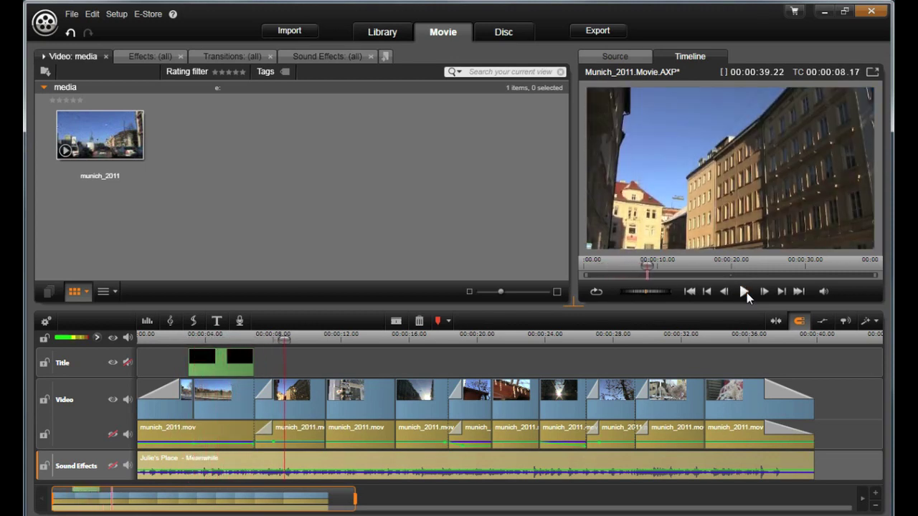
left_click(475, 464)
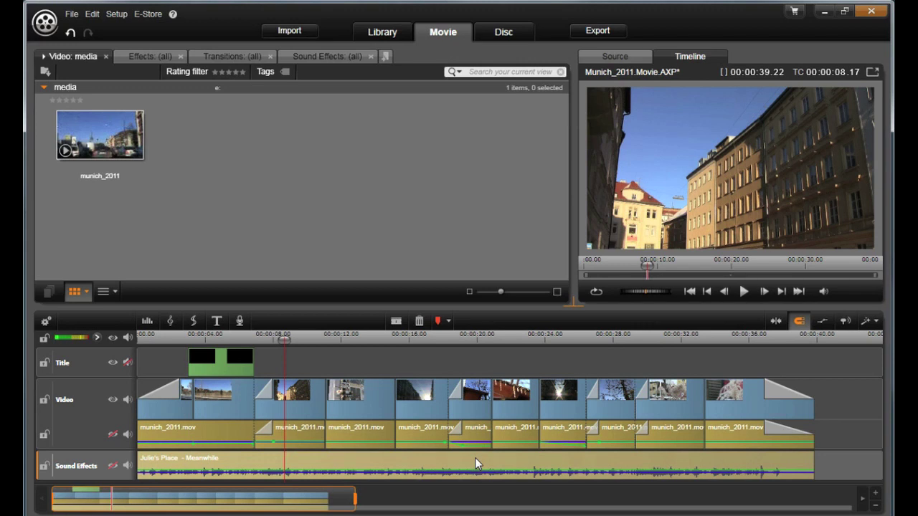